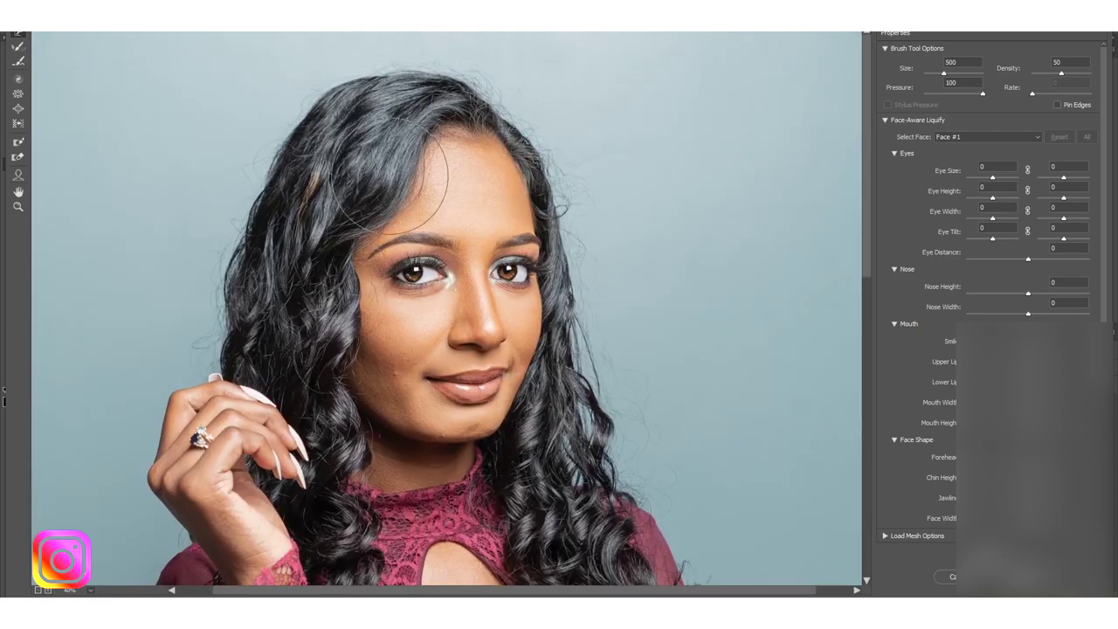
Shrink the Liquify brush from 700 to about 500 while zooming between the hair, face and full portrait
{"action": "key", "text": "bracketleft"}
{"action": "key", "text": "ctrl+plus"}
{"action": "key", "text": "bracketleft"}
{"action": "key", "text": "bracketleft"}
{"action": "key", "text": "ctrl+0"}
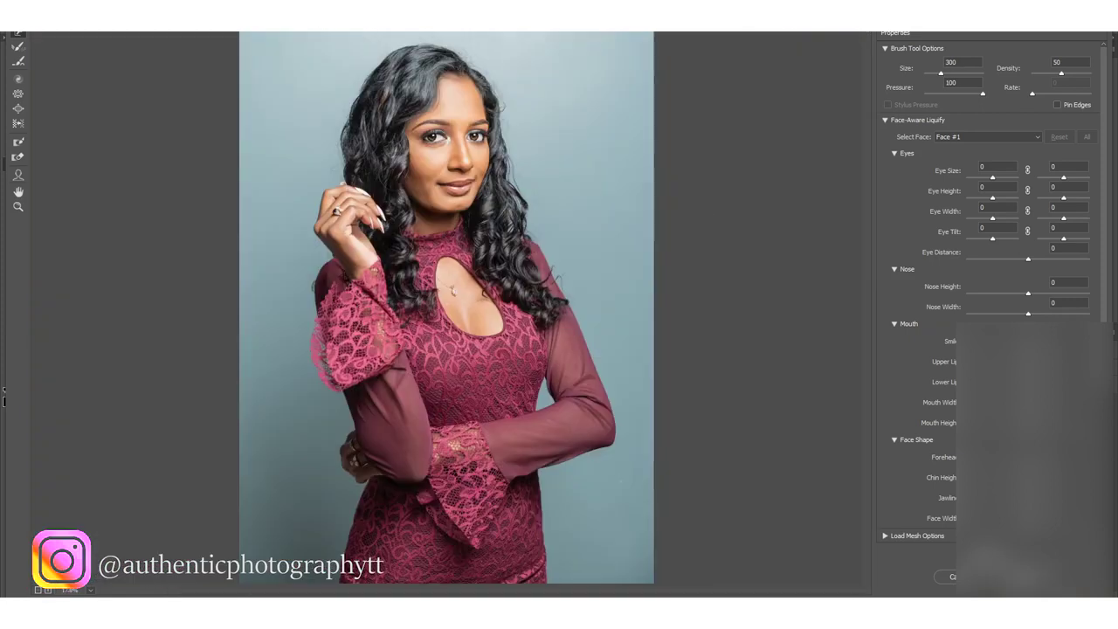
{"action": "key", "text": "ctrl+plus"}
{"action": "key", "text": "bracketleft"}
{"action": "key", "text": "bracketleft"}
{"action": "key", "text": "bracketleft"}
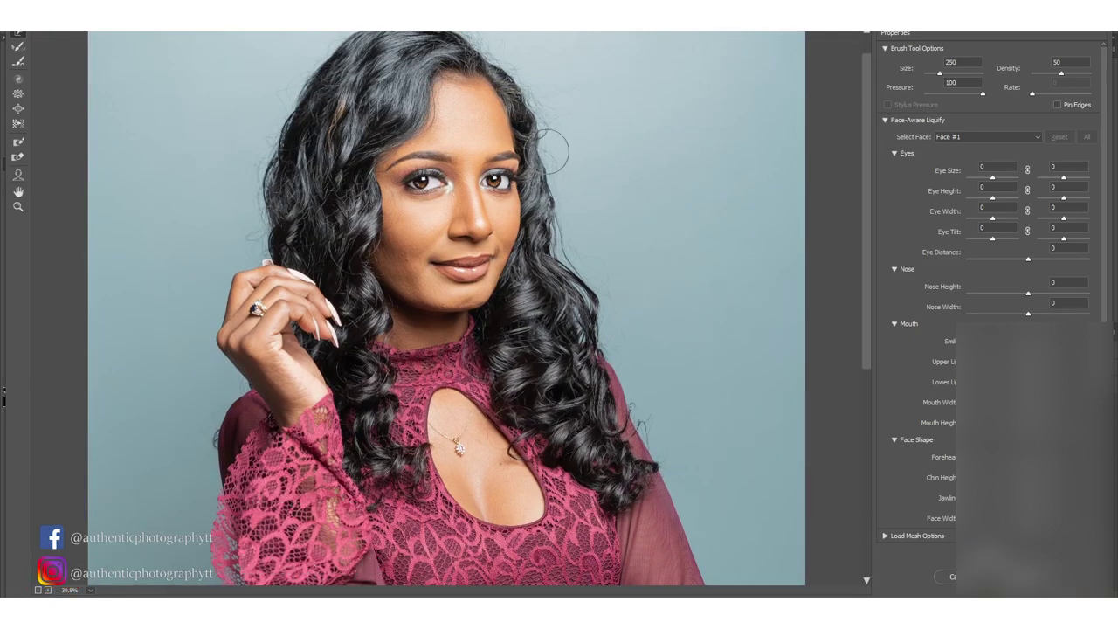
{"action": "key", "text": "ctrl+0"}
{"action": "key", "text": "ctrl+plus"}
{"action": "key", "text": "ctrl+plus"}
{"action": "key", "text": "bracketleft"}
{"action": "key", "text": "bracketleft"}
{"action": "key", "text": "bracketleft"}
{"action": "key", "text": "bracketleft"}
{"action": "key", "text": "bracketleft"}
{"action": "scroll", "coordinate": [503, 196], "scroll_direction": "up", "scroll_amount": 3}
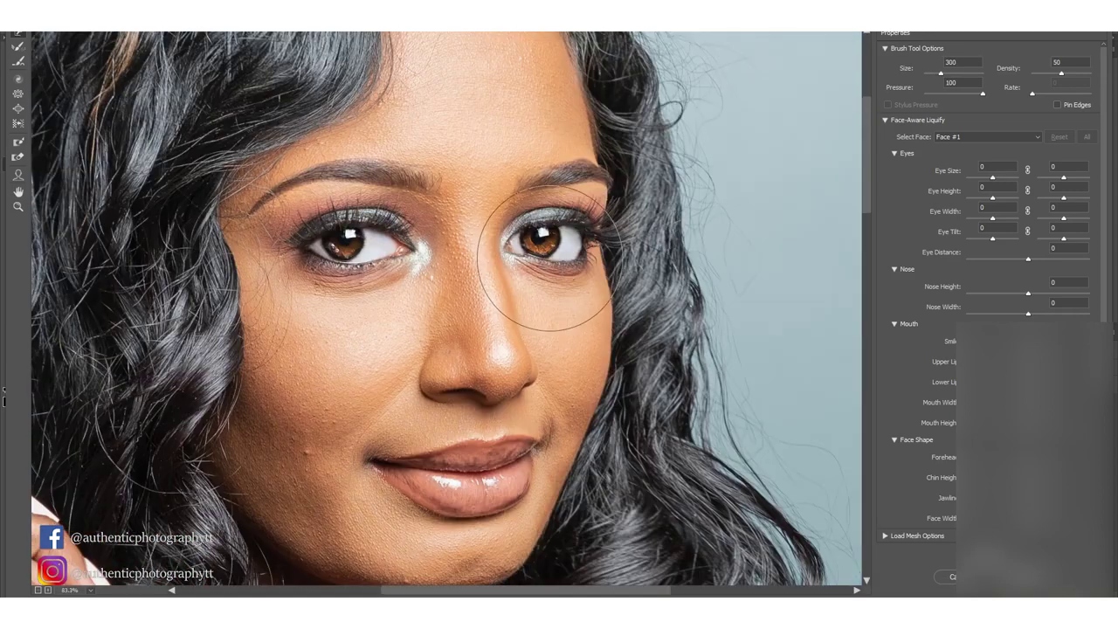
{"action": "key", "text": "ctrl+0"}
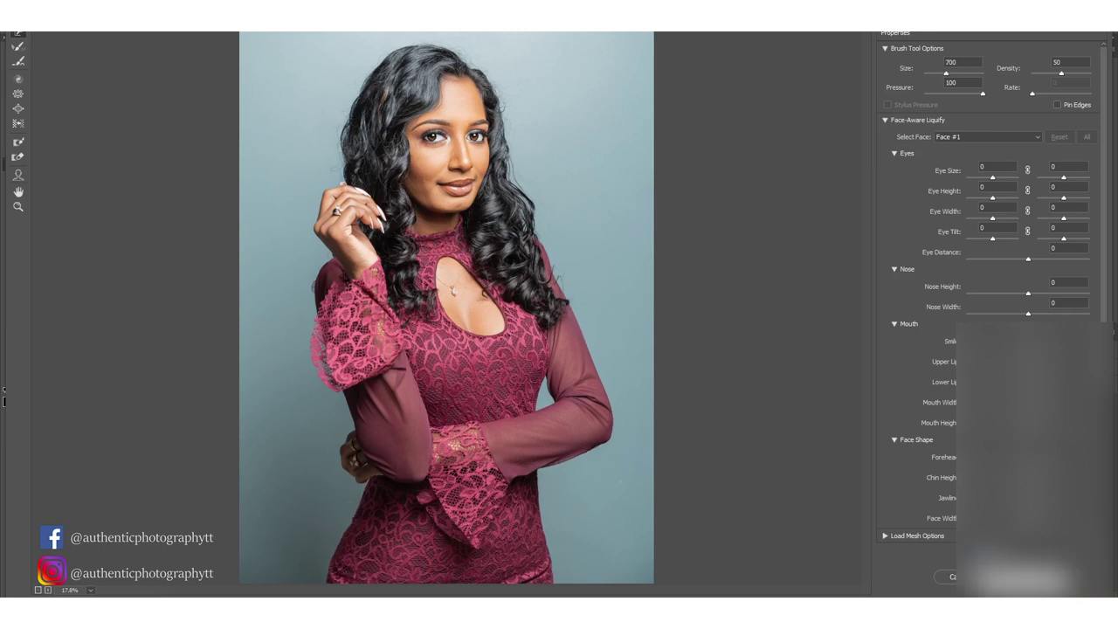
Commit the Liquify reshaping and zoom in on the forehead and eyes
{"action": "key", "text": "Return"}
{"action": "key", "text": "ctrl+0"}
{"action": "scroll", "coordinate": [524, 231], "scroll_direction": "up", "scroll_amount": 5}
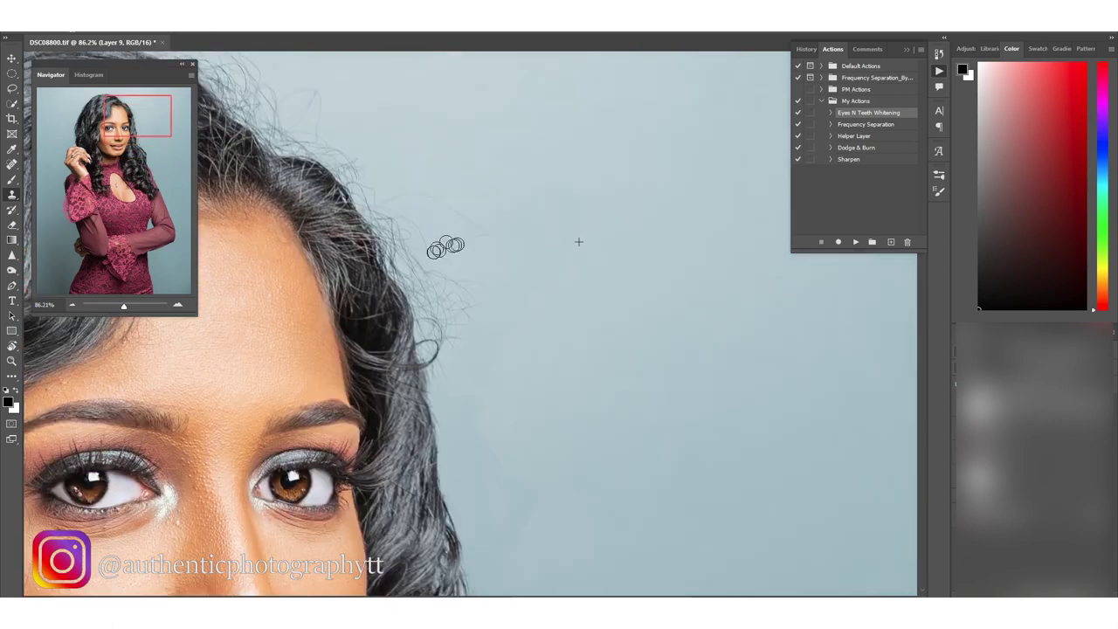
Zoom and pan along the hair outline to inspect flyaway hairs against the blue backdrop
{"action": "scroll", "coordinate": [524, 231], "scroll_direction": "up", "scroll_amount": 2}
{"action": "scroll", "coordinate": [489, 210], "scroll_direction": "up", "scroll_amount": 5}
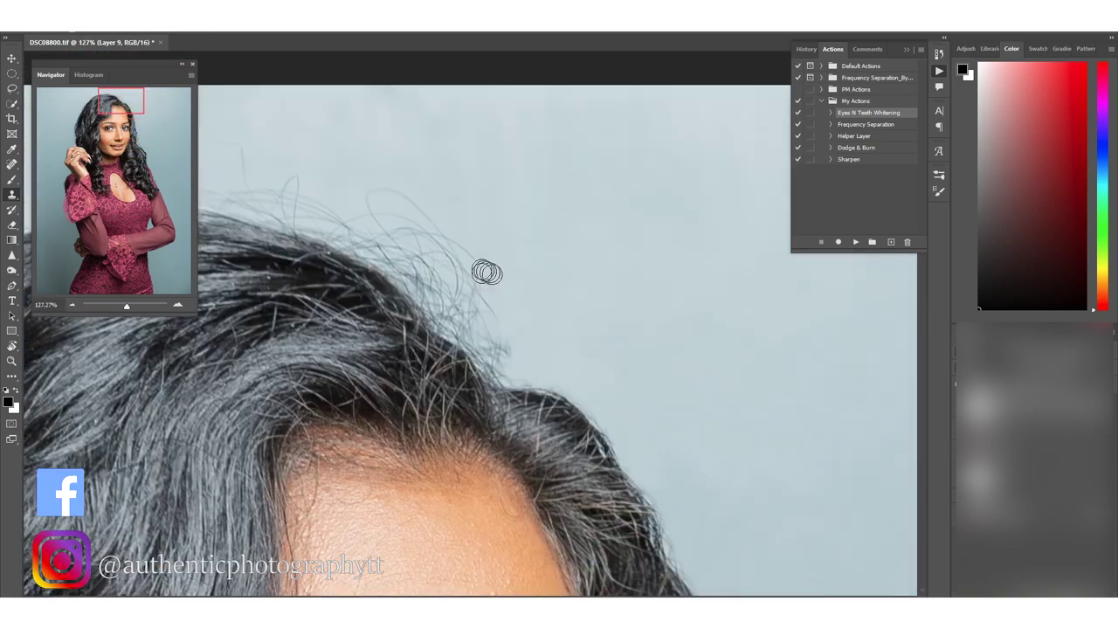
{"action": "scroll", "coordinate": [507, 297], "scroll_direction": "down", "scroll_amount": 2}
{"action": "scroll", "coordinate": [527, 311], "scroll_direction": "left", "scroll_amount": 5}
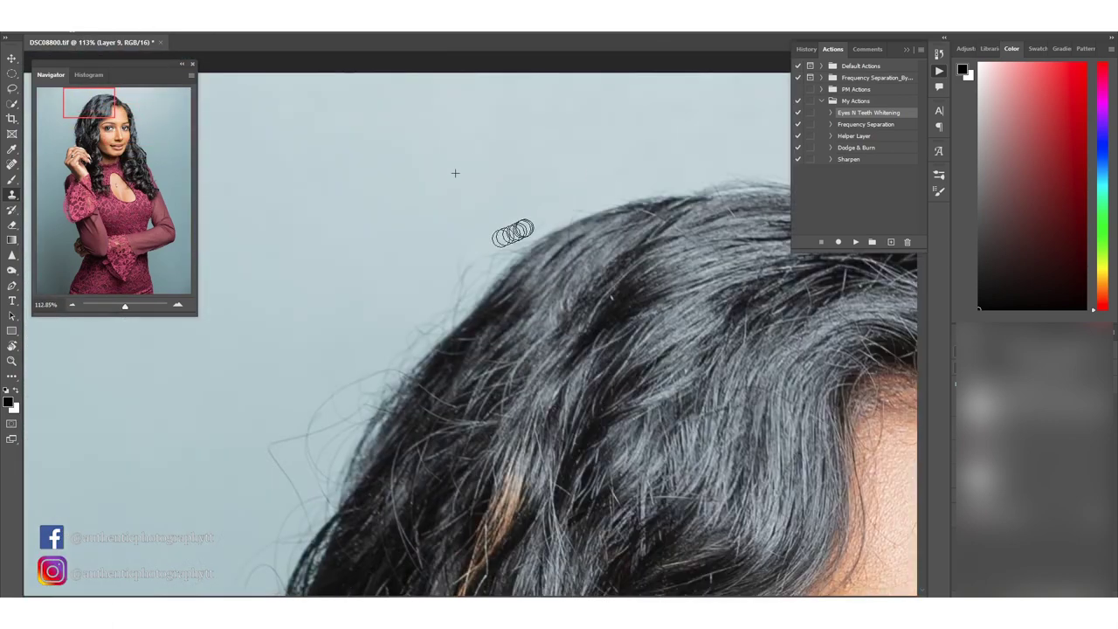
{"action": "scroll", "coordinate": [472, 158], "scroll_direction": "down", "scroll_amount": 2}
{"action": "scroll", "coordinate": [349, 230], "scroll_direction": "down", "scroll_amount": 5}
{"action": "scroll", "coordinate": [367, 182], "scroll_direction": "down", "scroll_amount": 4}
{"action": "scroll", "coordinate": [441, 320], "scroll_direction": "up", "scroll_amount": 2}
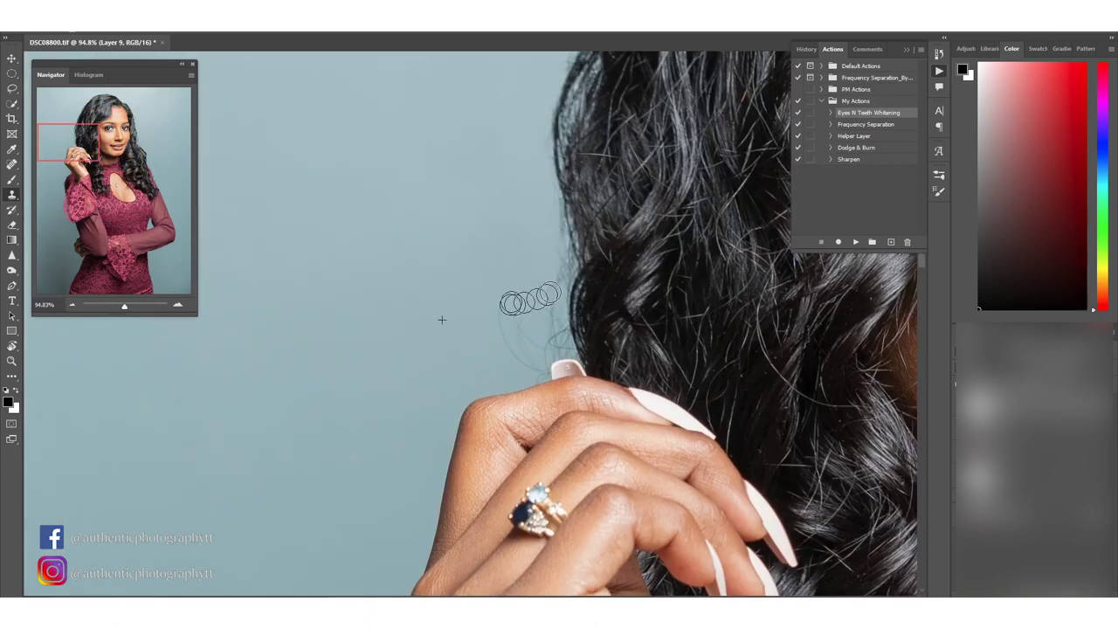
{"action": "scroll", "coordinate": [441, 319], "scroll_direction": "up", "scroll_amount": 4}
{"action": "scroll", "coordinate": [502, 367], "scroll_direction": "up", "scroll_amount": 4}
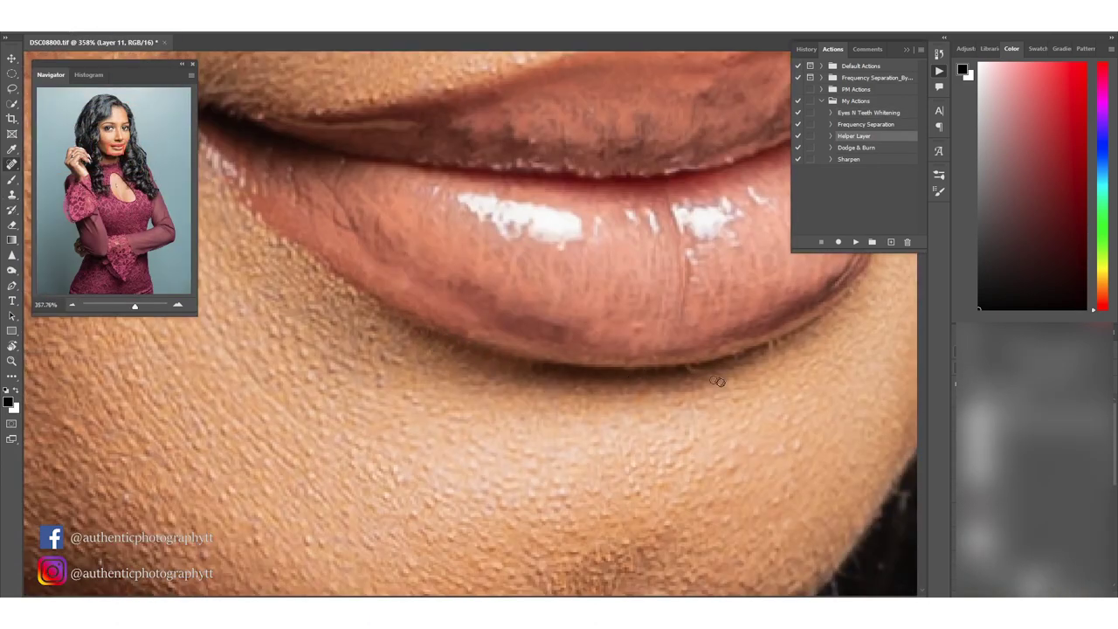
Bring the nose and lips into view and zoom in and out around the lip edges
{"action": "scroll", "coordinate": [716, 381], "scroll_direction": "down", "scroll_amount": 2}
{"action": "left_click_drag", "start_coordinate": [598, 321], "coordinate": [536, 460]}
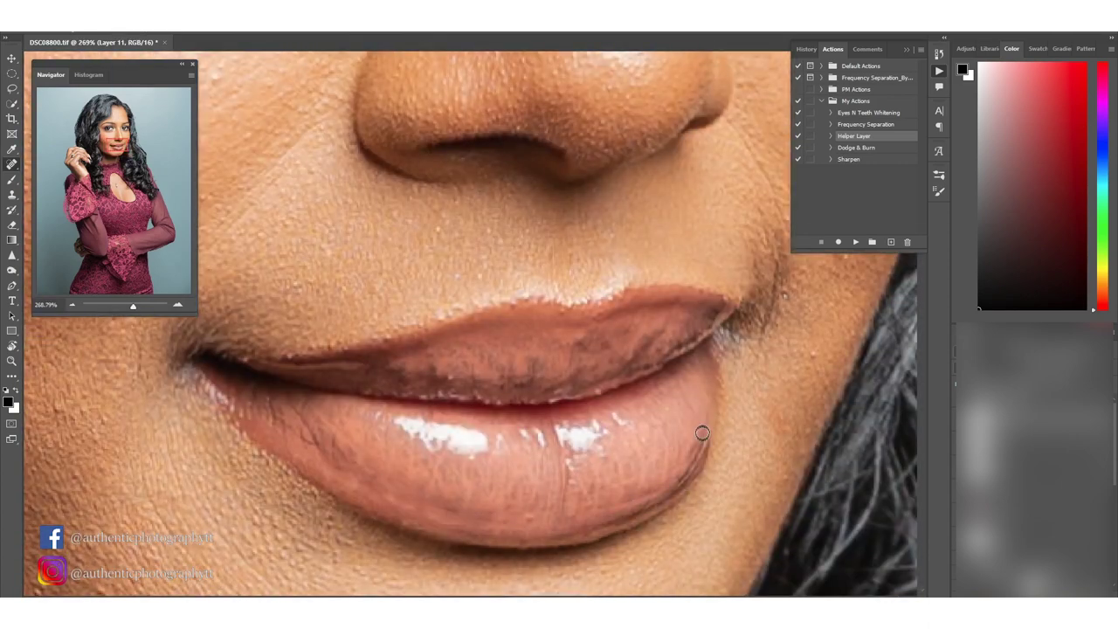
{"action": "scroll", "coordinate": [336, 447], "scroll_direction": "down", "scroll_amount": 5}
{"action": "scroll", "coordinate": [437, 334], "scroll_direction": "up", "scroll_amount": 5}
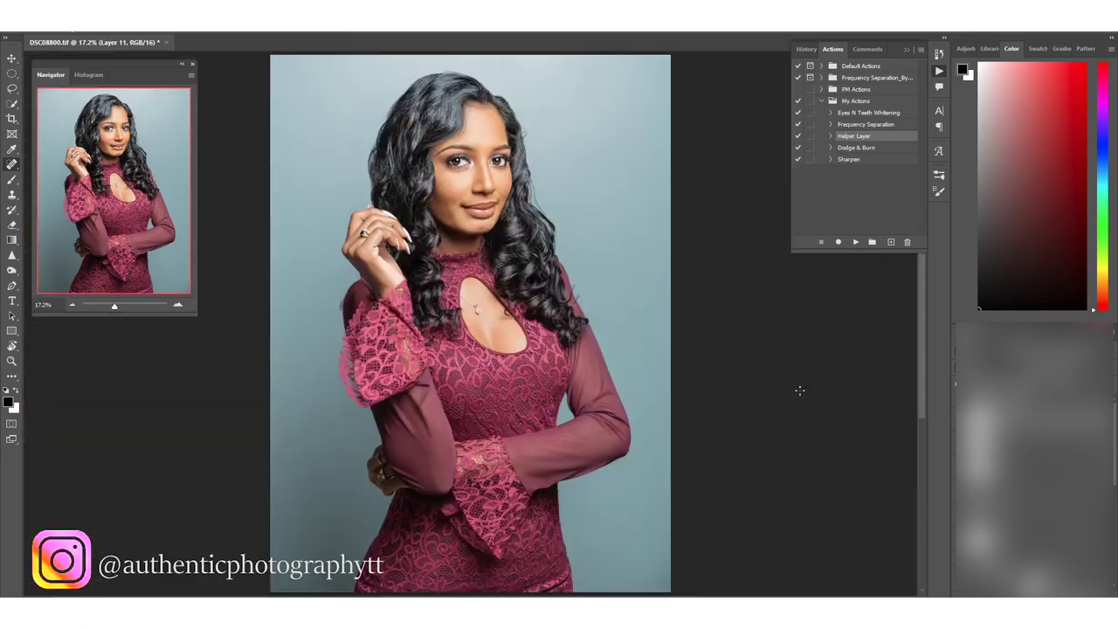
{"action": "scroll", "coordinate": [669, 281], "scroll_direction": "down", "scroll_amount": 2}
{"action": "scroll", "coordinate": [678, 283], "scroll_direction": "up", "scroll_amount": 3}
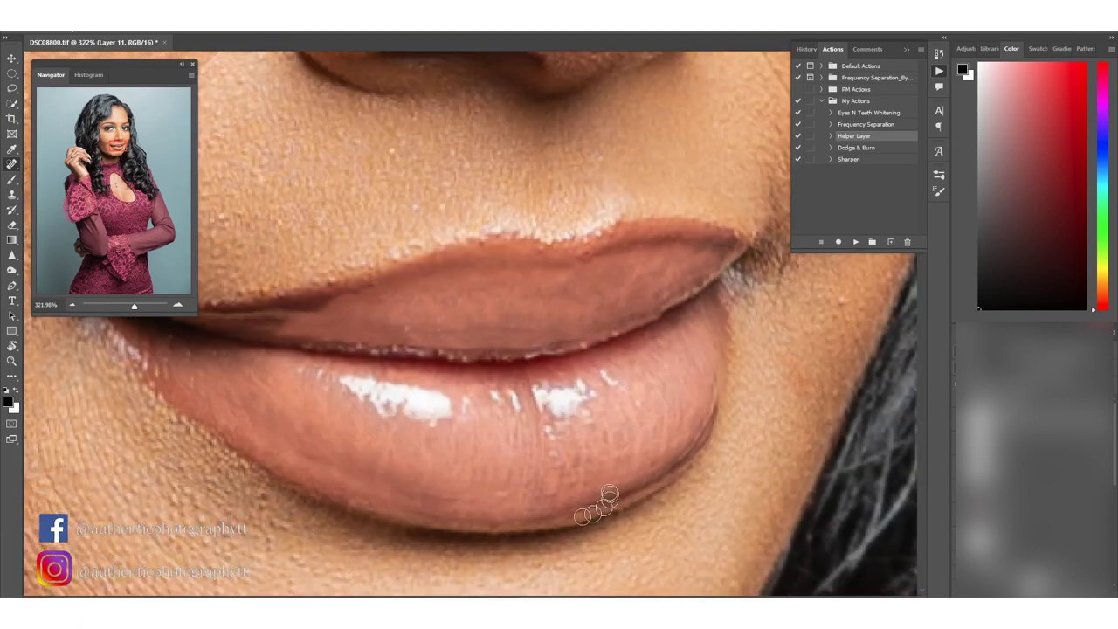
{"action": "scroll", "coordinate": [639, 392], "scroll_direction": "down", "scroll_amount": 3}
{"action": "scroll", "coordinate": [449, 349], "scroll_direction": "up", "scroll_amount": 3}
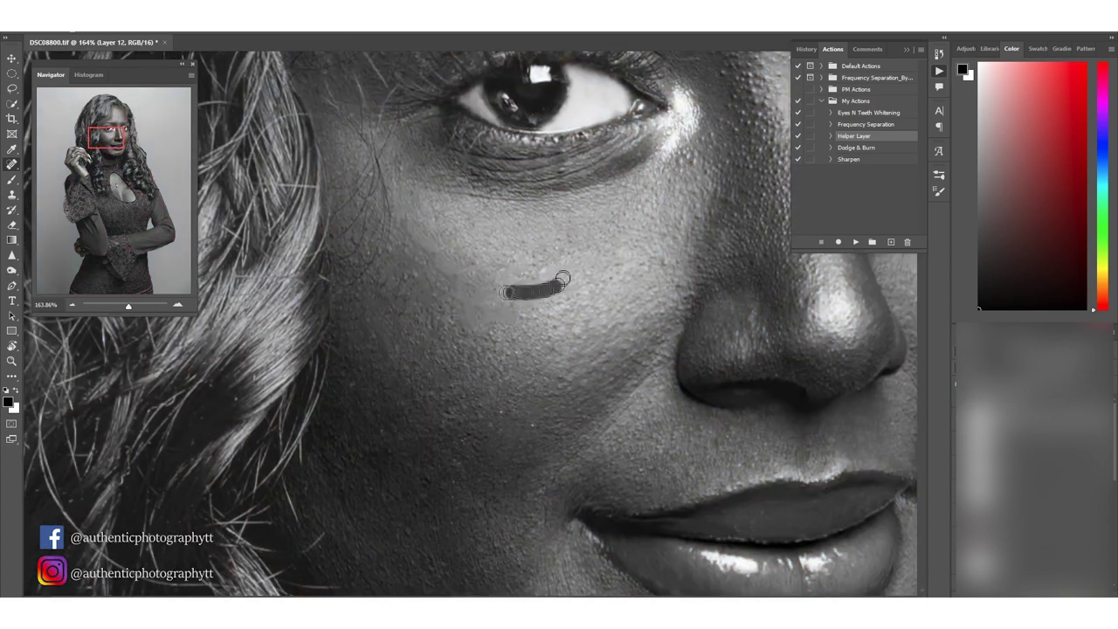
Zoom and pan across the cheek, nose and chest to examine skin spots
{"action": "scroll", "coordinate": [453, 237], "scroll_direction": "up", "scroll_amount": 1}
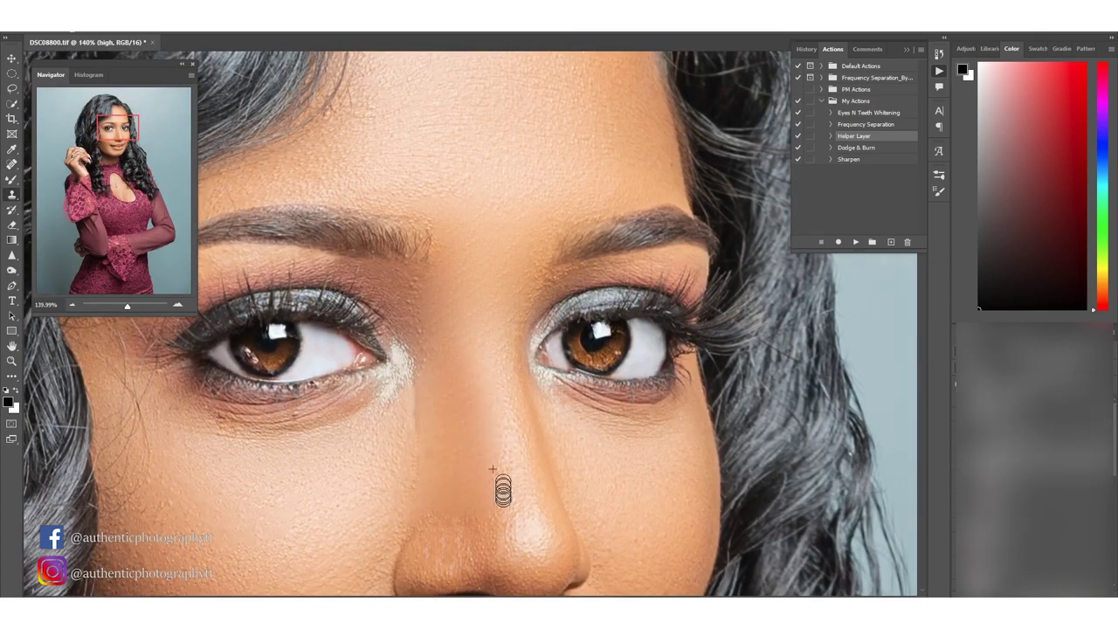
{"action": "scroll", "coordinate": [462, 463], "scroll_direction": "down", "scroll_amount": 5}
{"action": "scroll", "coordinate": [253, 426], "scroll_direction": "up", "scroll_amount": 6}
{"action": "scroll", "coordinate": [489, 337], "scroll_direction": "down", "scroll_amount": 3}
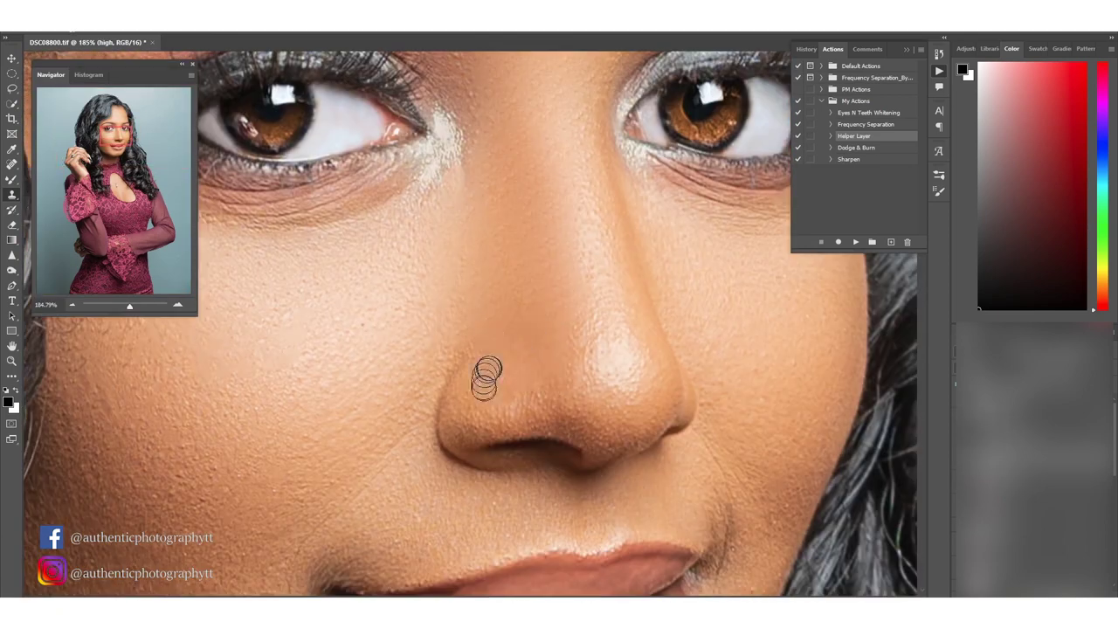
{"action": "scroll", "coordinate": [634, 462], "scroll_direction": "down", "scroll_amount": 5}
{"action": "scroll", "coordinate": [367, 239], "scroll_direction": "down", "scroll_amount": 2}
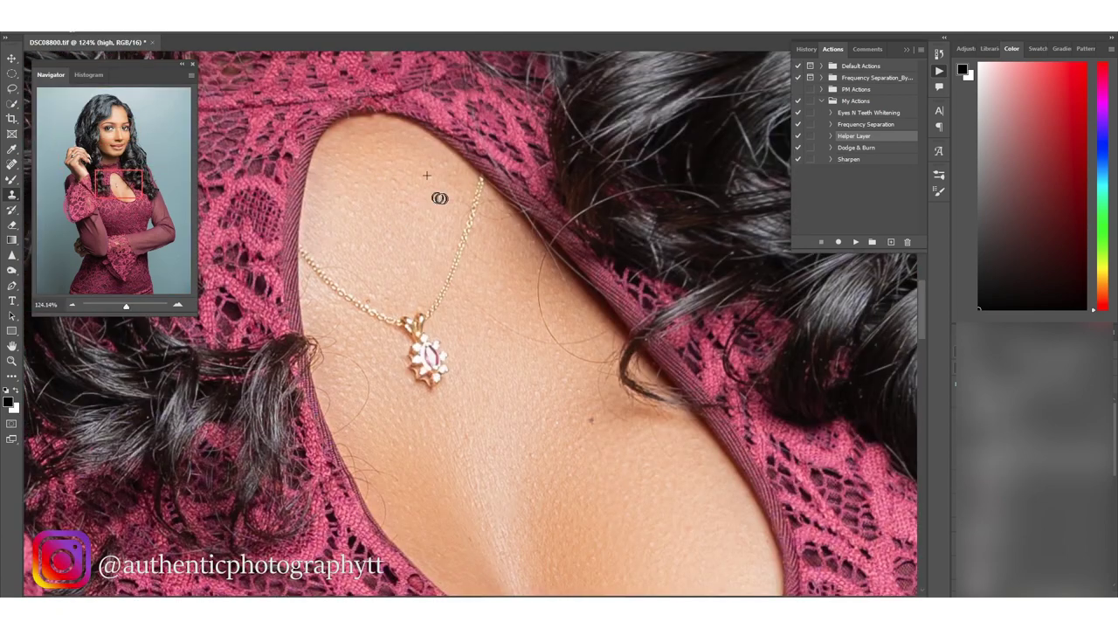
{"action": "scroll", "coordinate": [524, 297], "scroll_direction": "down", "scroll_amount": 2}
{"action": "scroll", "coordinate": [542, 315], "scroll_direction": "right", "scroll_amount": 2}
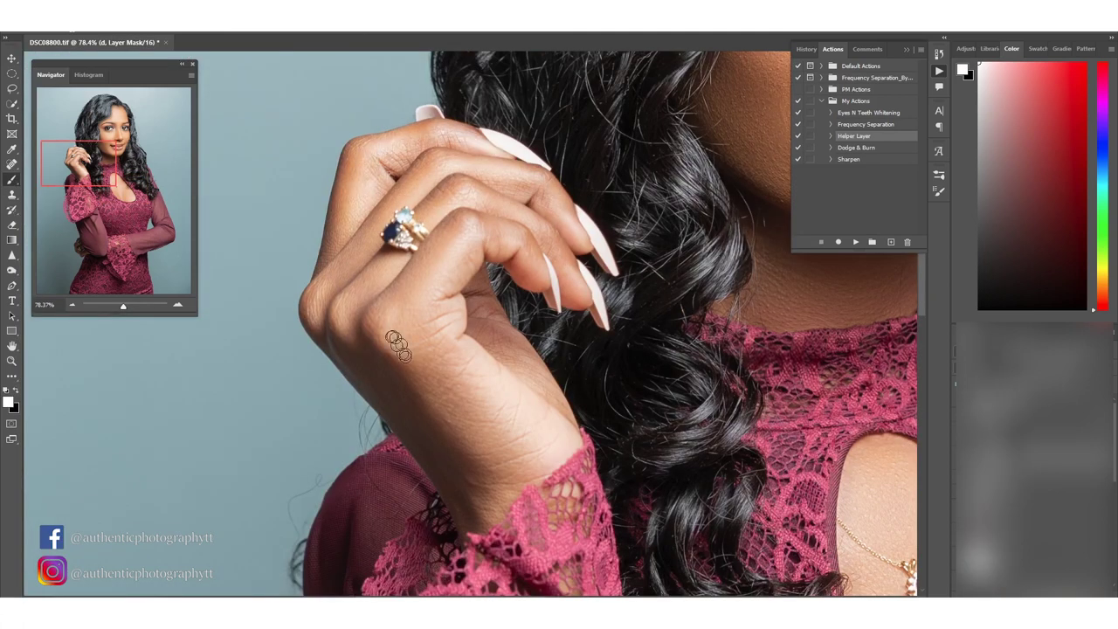
{"action": "key", "text": "ctrl+0"}
{"action": "scroll", "coordinate": [544, 356], "scroll_direction": "up", "scroll_amount": 3}
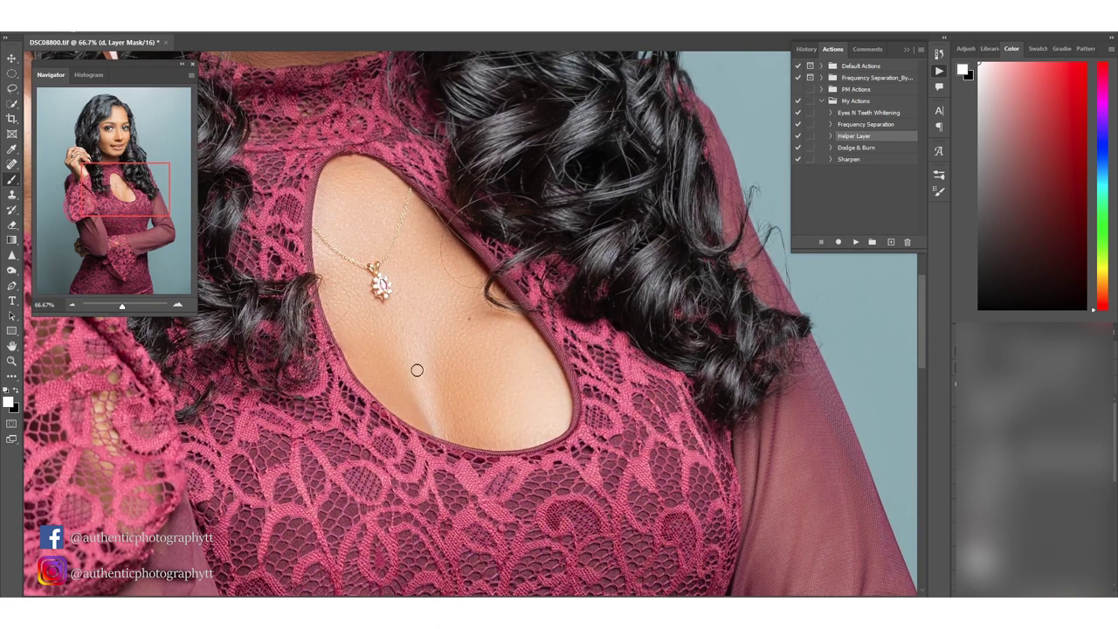
{"action": "scroll", "coordinate": [521, 337], "scroll_direction": "down", "scroll_amount": 1}
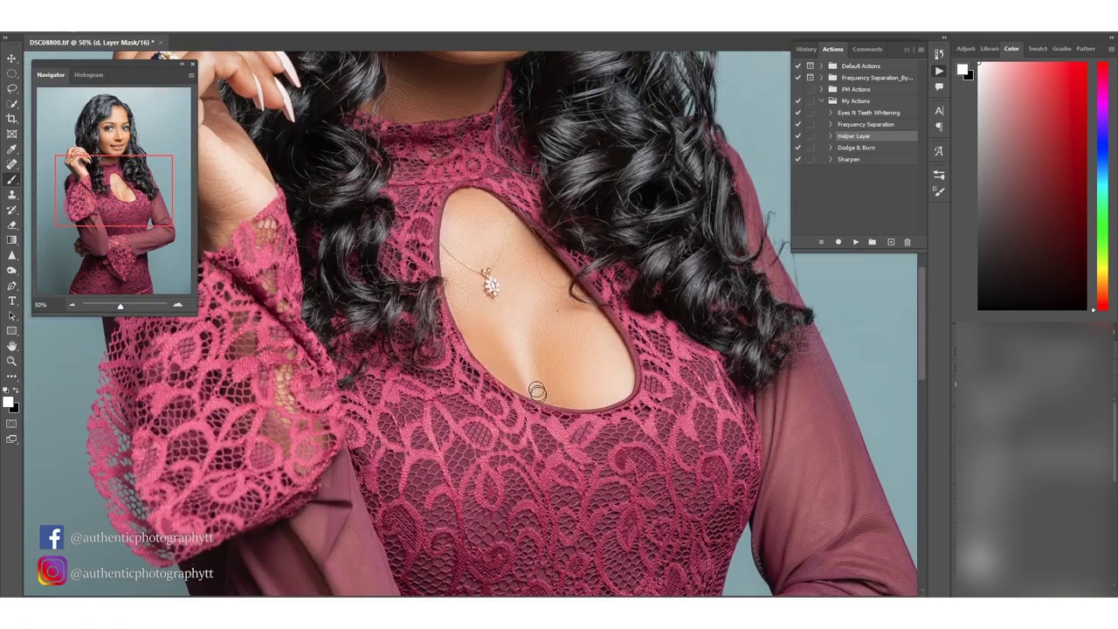
{"action": "key", "text": "ctrl+0"}
{"action": "scroll", "coordinate": [468, 161], "scroll_direction": "up", "scroll_amount": 5}
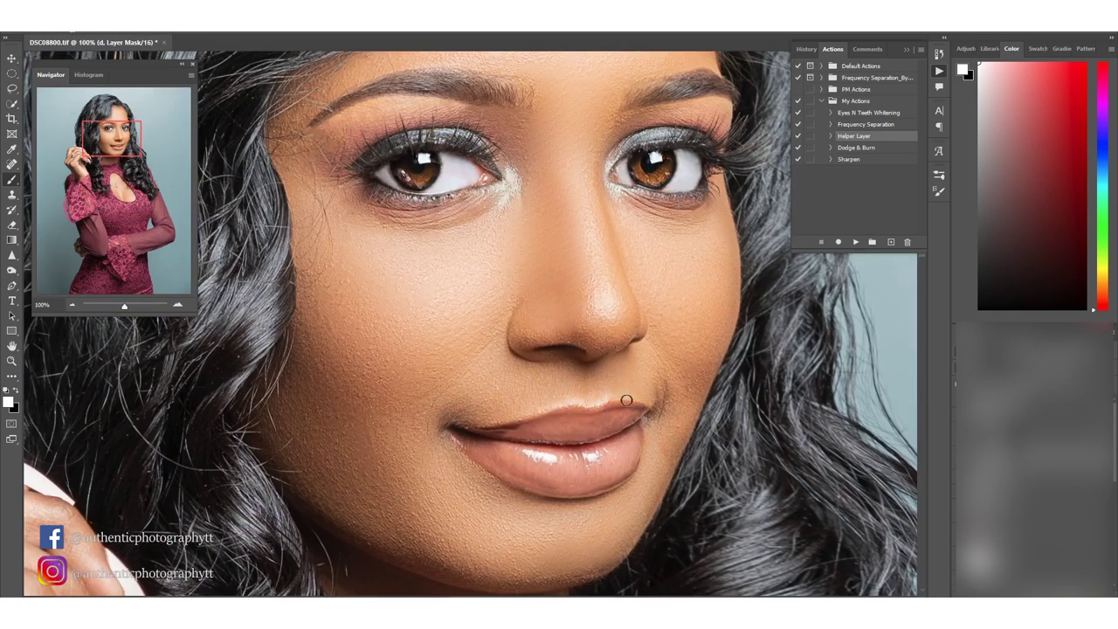
{"action": "key", "text": "ctrl+0"}
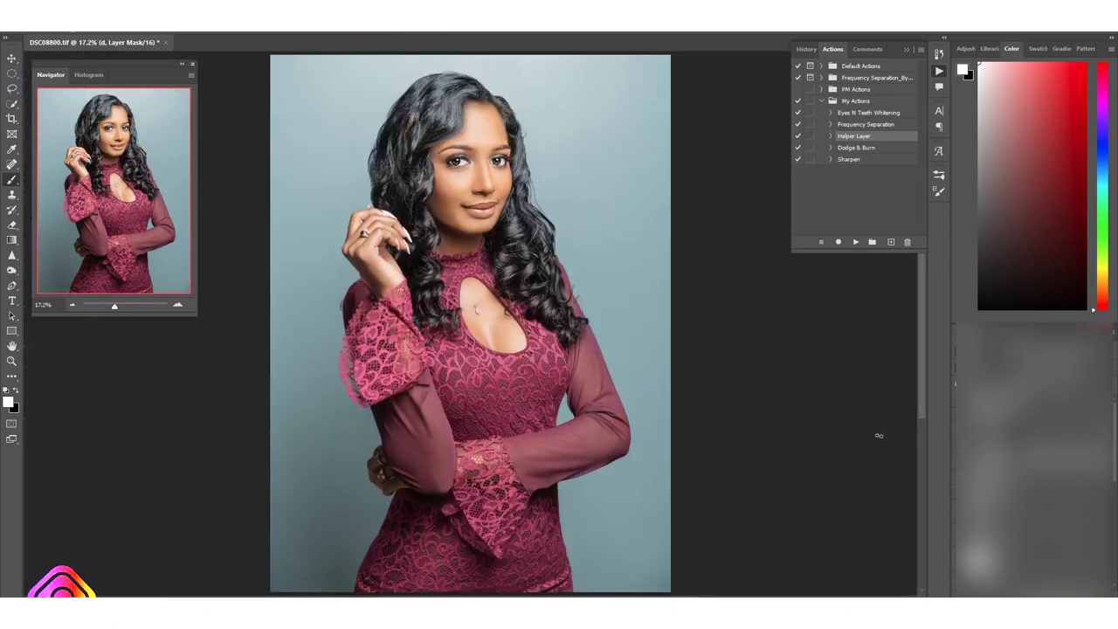
{"action": "scroll", "coordinate": [546, 342], "scroll_direction": "up", "scroll_amount": 5}
{"action": "scroll", "coordinate": [553, 187], "scroll_direction": "down", "scroll_amount": 1}
{"action": "key", "text": "ctrl+0"}
{"action": "scroll", "coordinate": [469, 122], "scroll_direction": "up", "scroll_amount": 4}
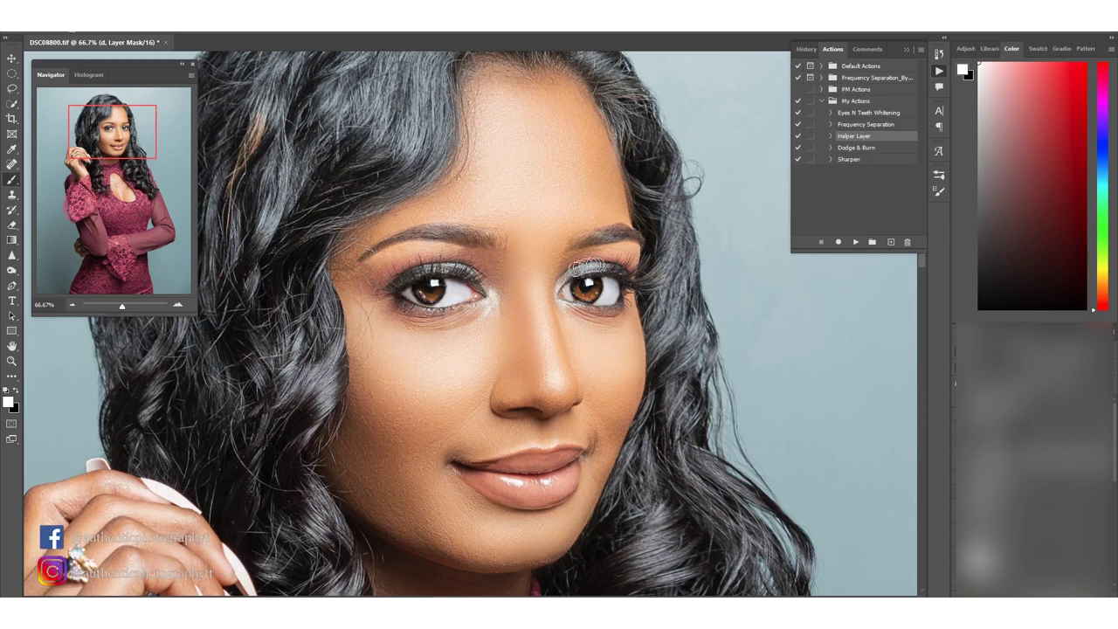
{"action": "left_click_drag", "start_coordinate": [511, 251], "coordinate": [453, 263]}
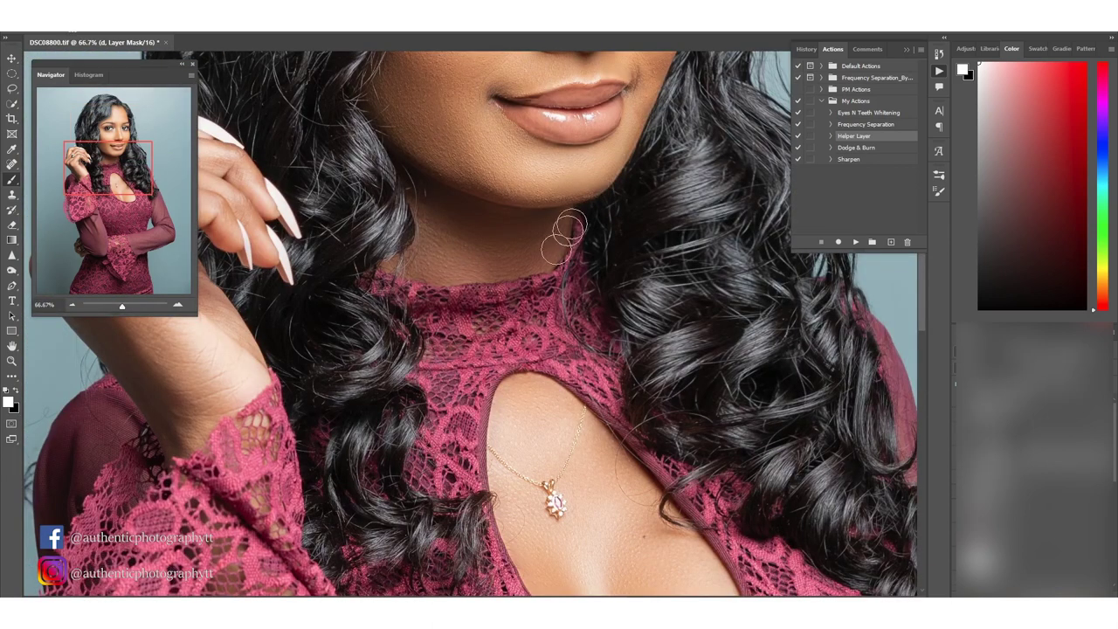
{"action": "key", "text": "ctrl+0"}
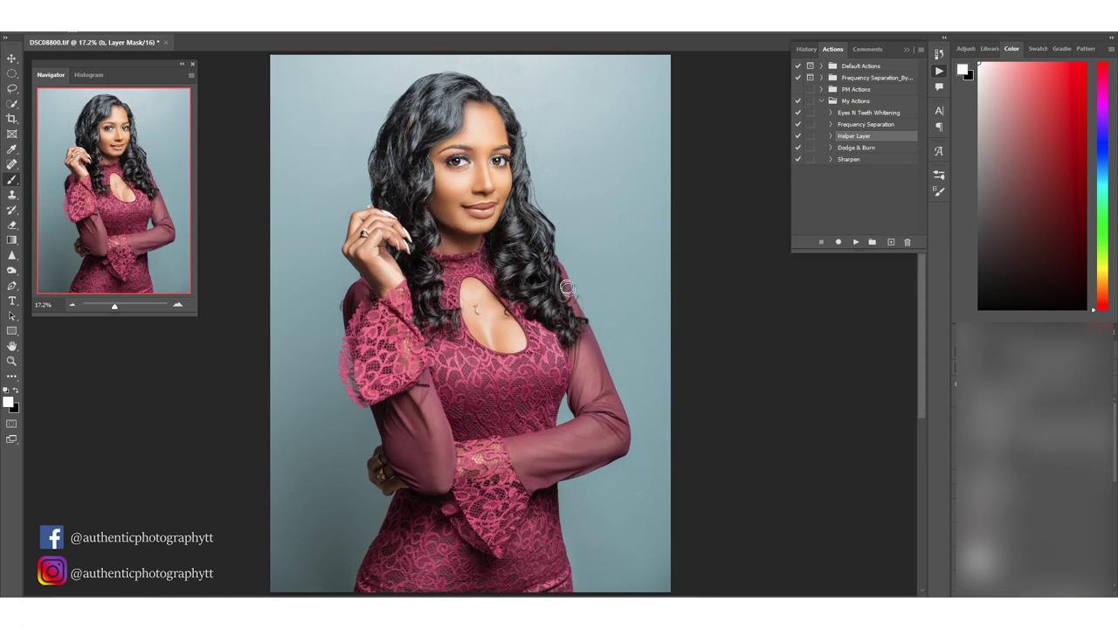
{"action": "key", "text": "ctrl+plus"}
{"action": "key", "text": "ctrl+plus"}
{"action": "key", "text": "ctrl+plus"}
{"action": "scroll", "coordinate": [517, 281], "scroll_direction": "up", "scroll_amount": 8}
{"action": "key", "text": "bracketleft"}
{"action": "key", "text": "bracketleft"}
{"action": "key", "text": "bracketleft"}
{"action": "scroll", "coordinate": [474, 270], "scroll_direction": "up", "scroll_amount": 2}
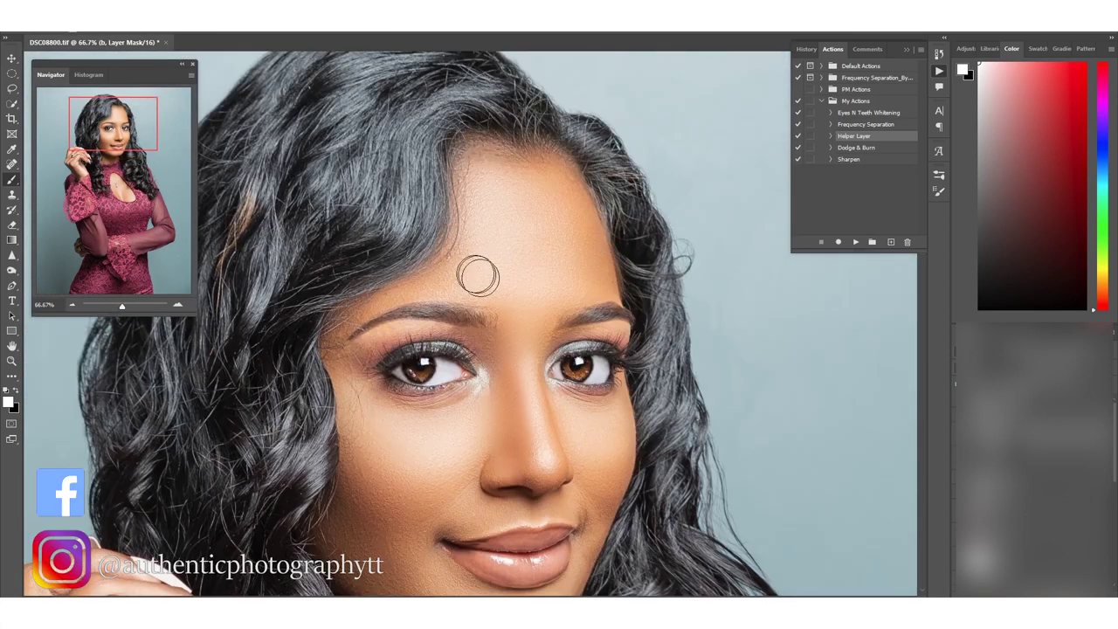
{"action": "key", "text": "ctrl+plus"}
{"action": "key", "text": "ctrl+plus"}
{"action": "key", "text": "ctrl+plus"}
{"action": "key", "text": "ctrl+minus"}
{"action": "key", "text": "ctrl+minus"}
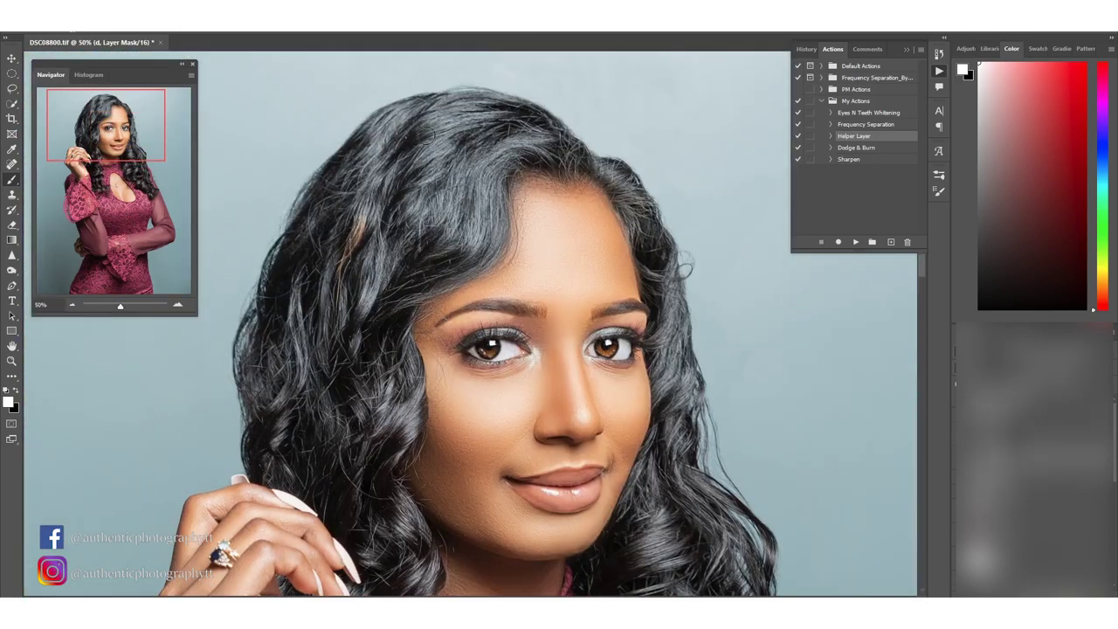
{"action": "key", "text": "ctrl+0"}
{"action": "key", "text": "ctrl+plus"}
{"action": "key", "text": "ctrl+plus"}
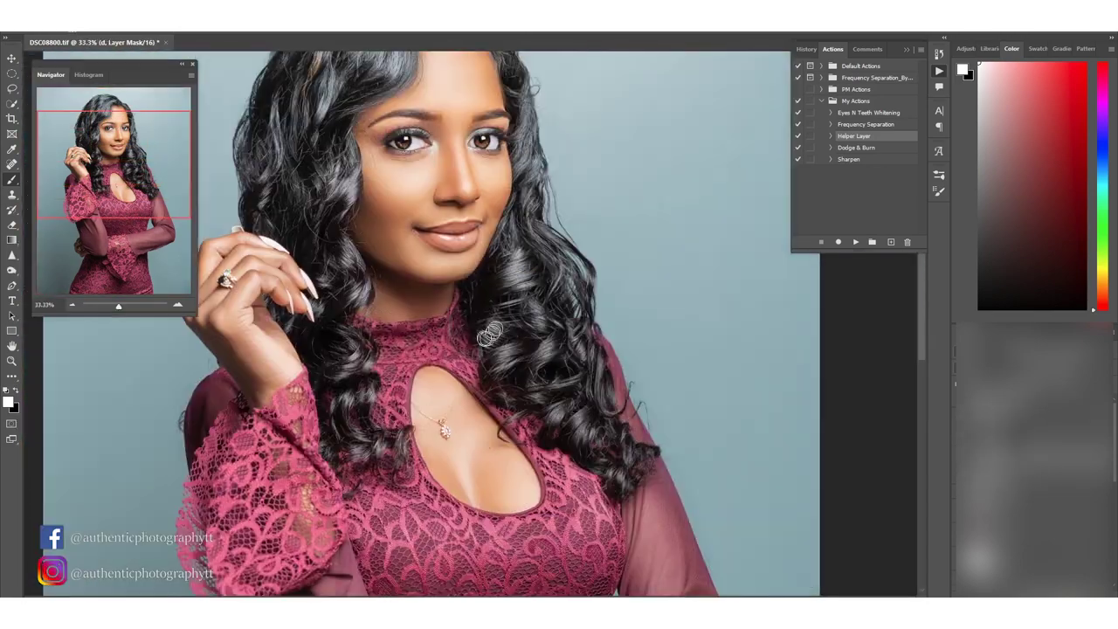
{"action": "scroll", "coordinate": [543, 197], "scroll_direction": "up", "scroll_amount": 4}
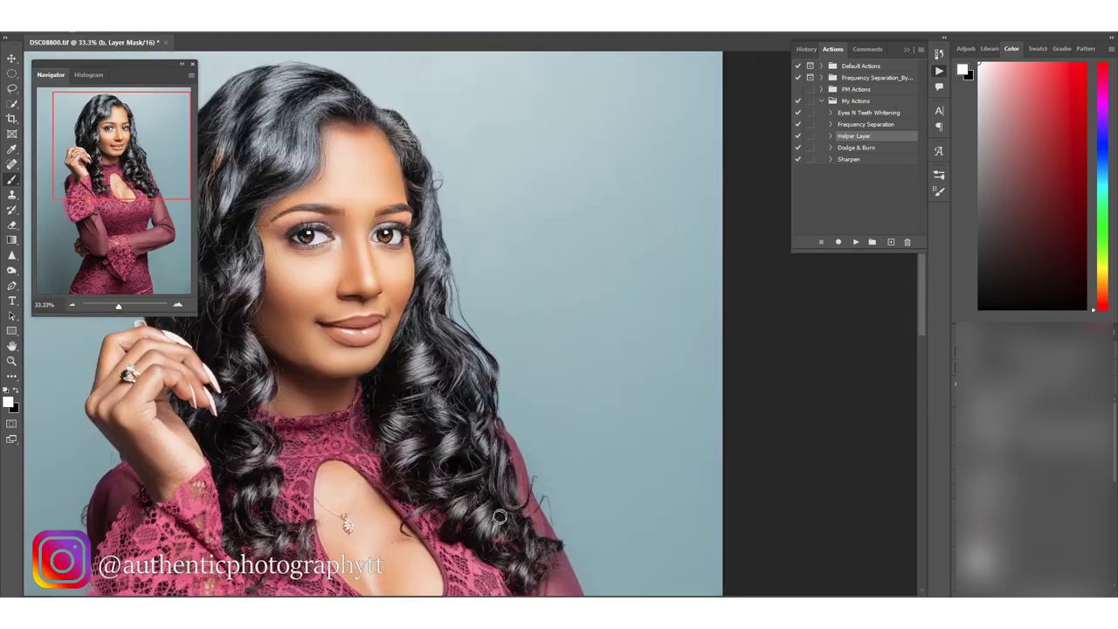
{"action": "scroll", "coordinate": [500, 517], "scroll_direction": "down", "scroll_amount": 1}
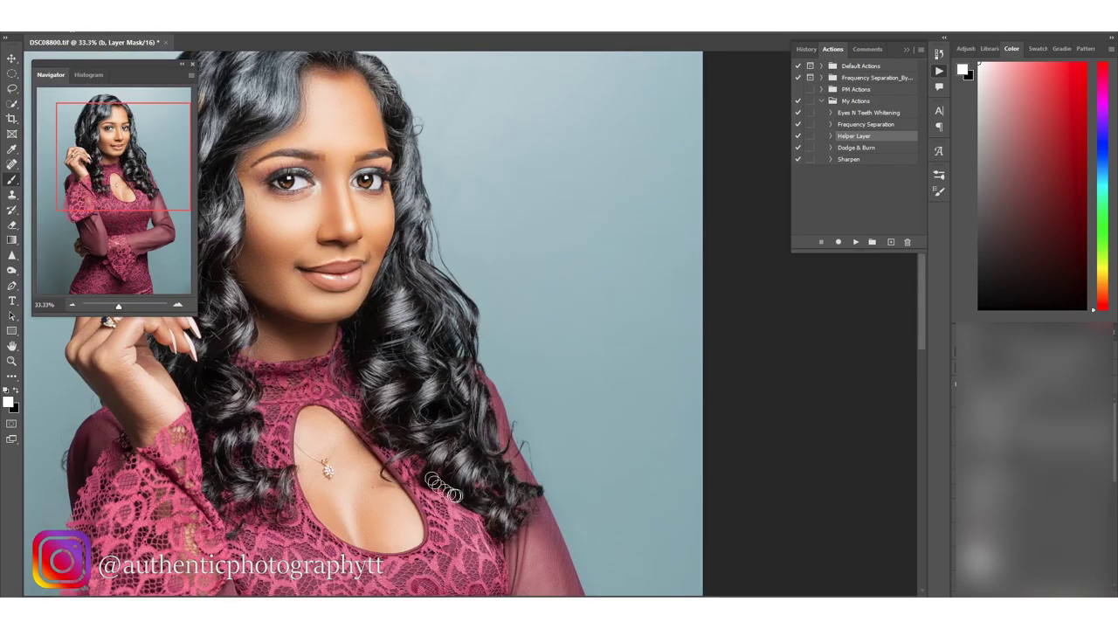
{"action": "scroll", "coordinate": [500, 517], "scroll_direction": "down", "scroll_amount": 1}
{"action": "scroll", "coordinate": [504, 335], "scroll_direction": "down", "scroll_amount": 1}
{"action": "scroll", "coordinate": [504, 334], "scroll_direction": "down", "scroll_amount": 1}
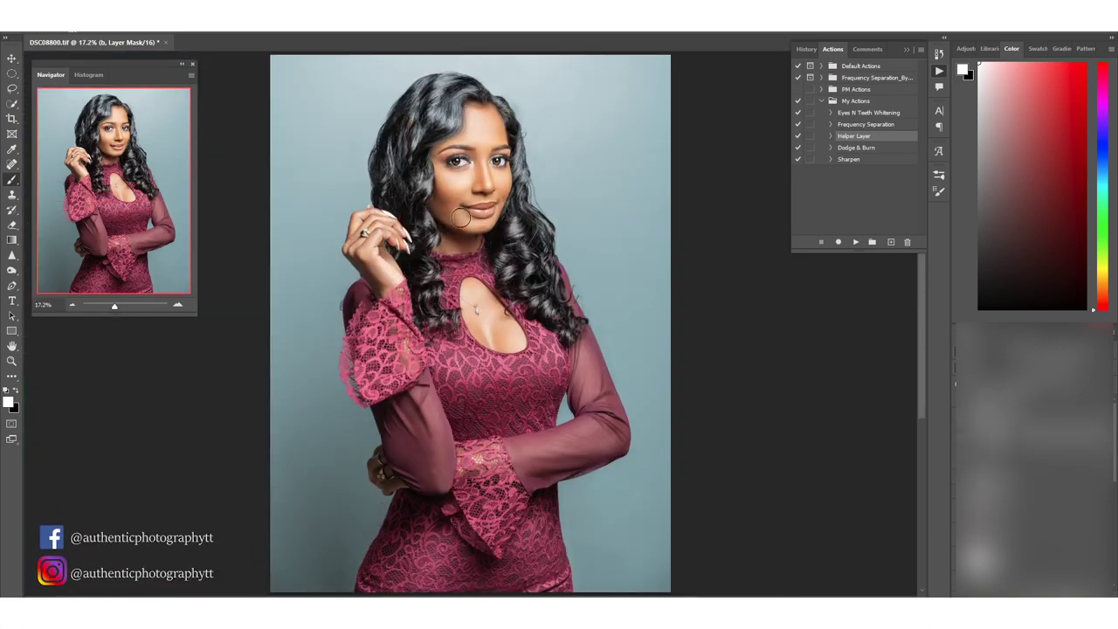
{"action": "scroll", "coordinate": [576, 218], "scroll_direction": "up", "scroll_amount": 6}
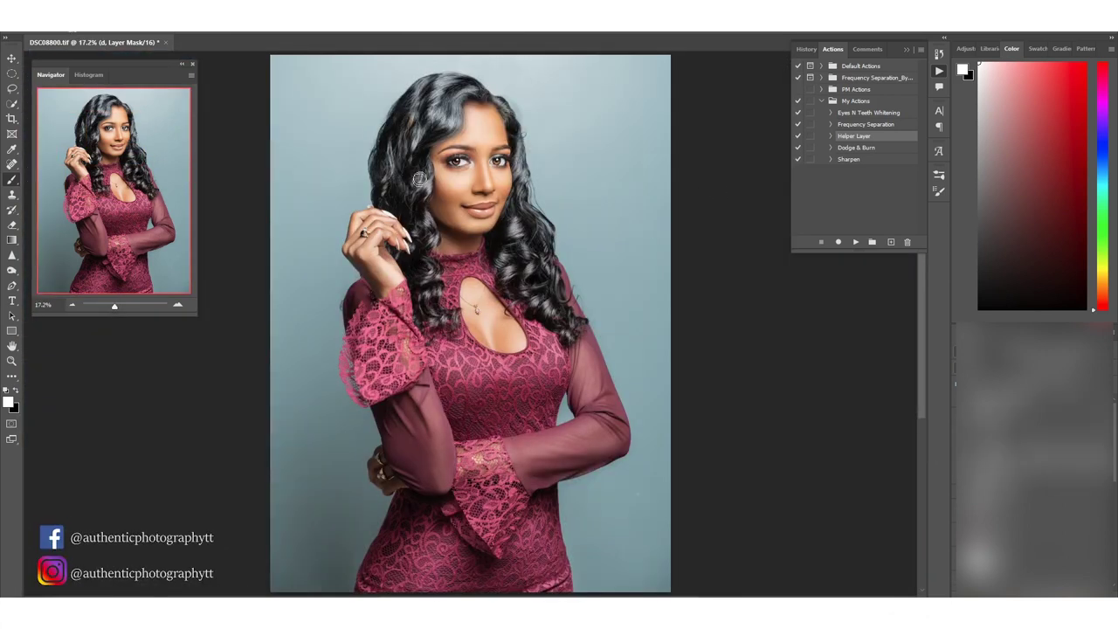
{"action": "key", "text": "alt+bracketright"}
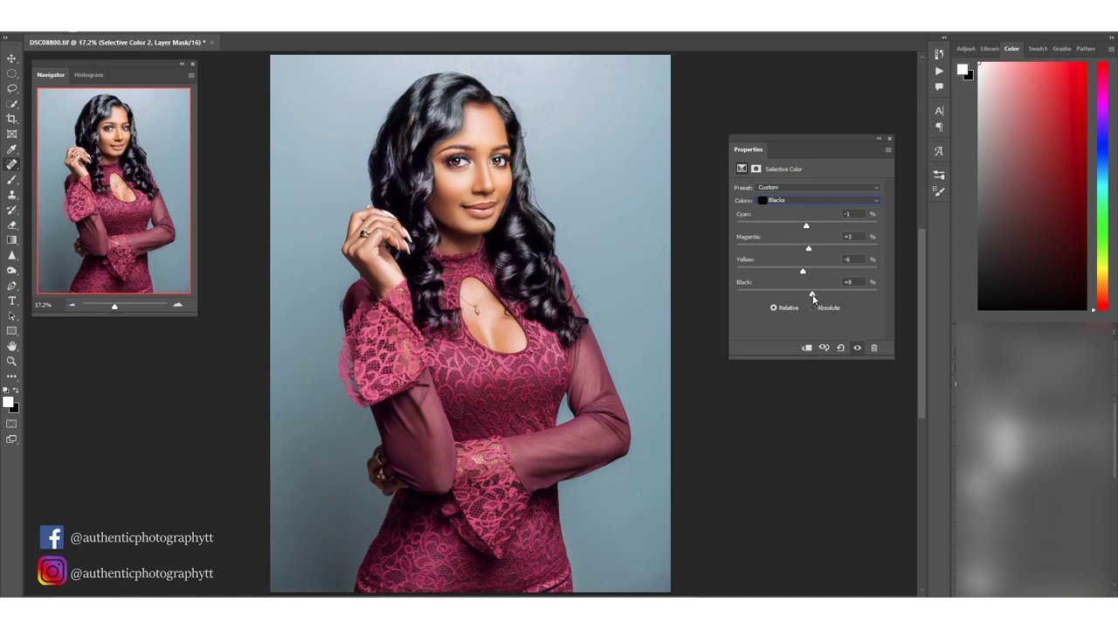
Close the Selective Color properties and the Libraries panel
{"action": "left_click", "coordinate": [889, 138]}
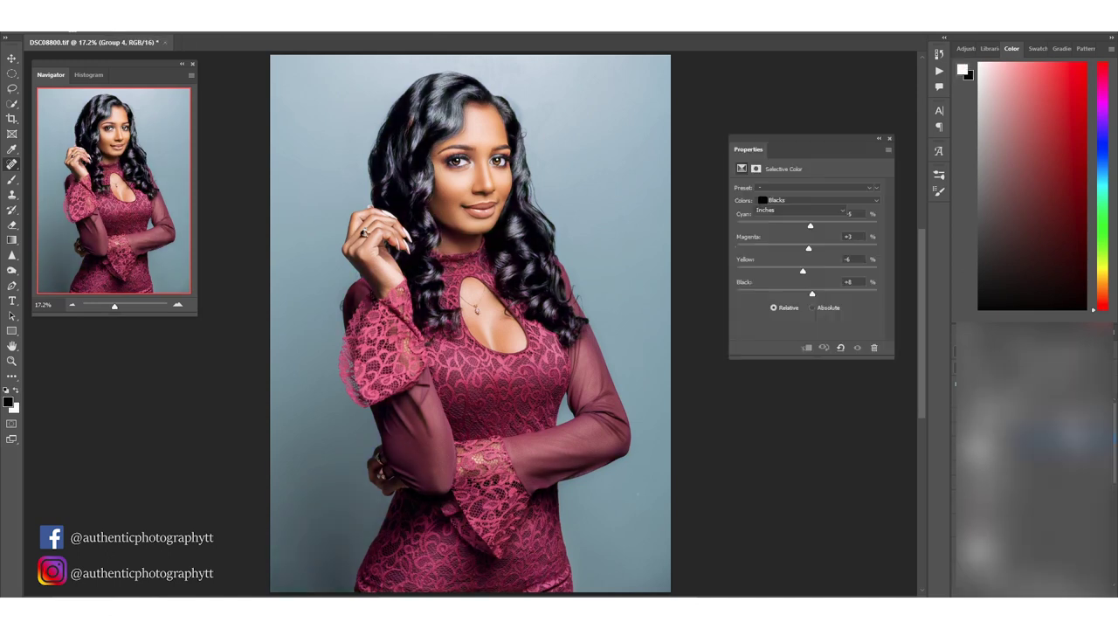
{"action": "right_click", "coordinate": [989, 49]}
{"action": "left_click", "coordinate": [1000, 54]}
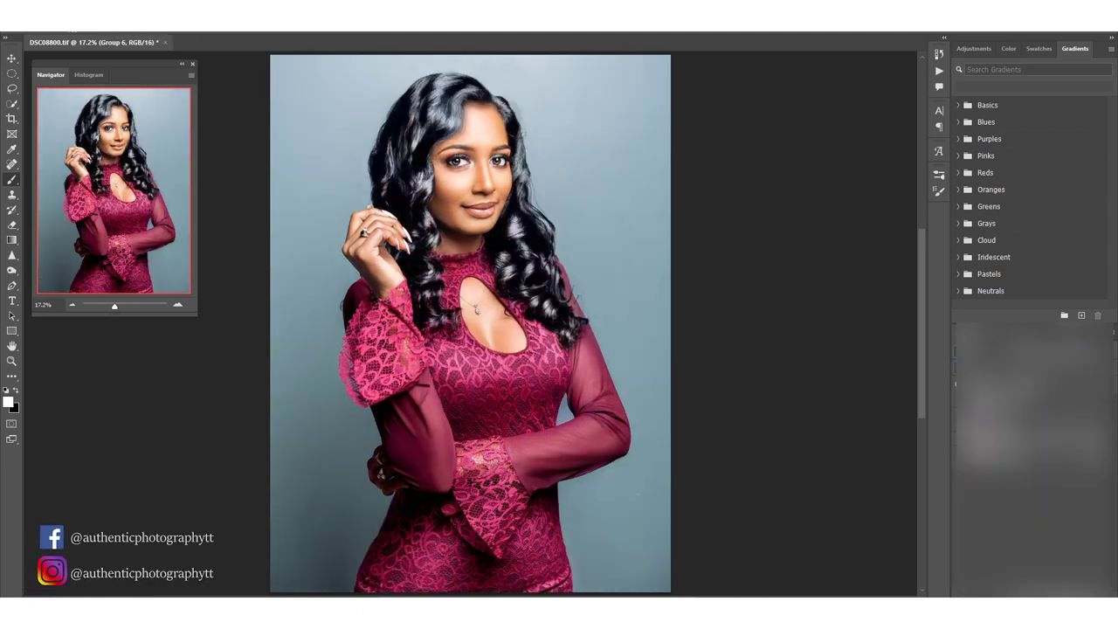
Preview the Save for Web export, checking the lips, hair and neckline
{"action": "key", "text": "ctrl+alt+shift+s"}
{"action": "left_click_drag", "start_coordinate": [513, 272], "coordinate": [480, 196]}
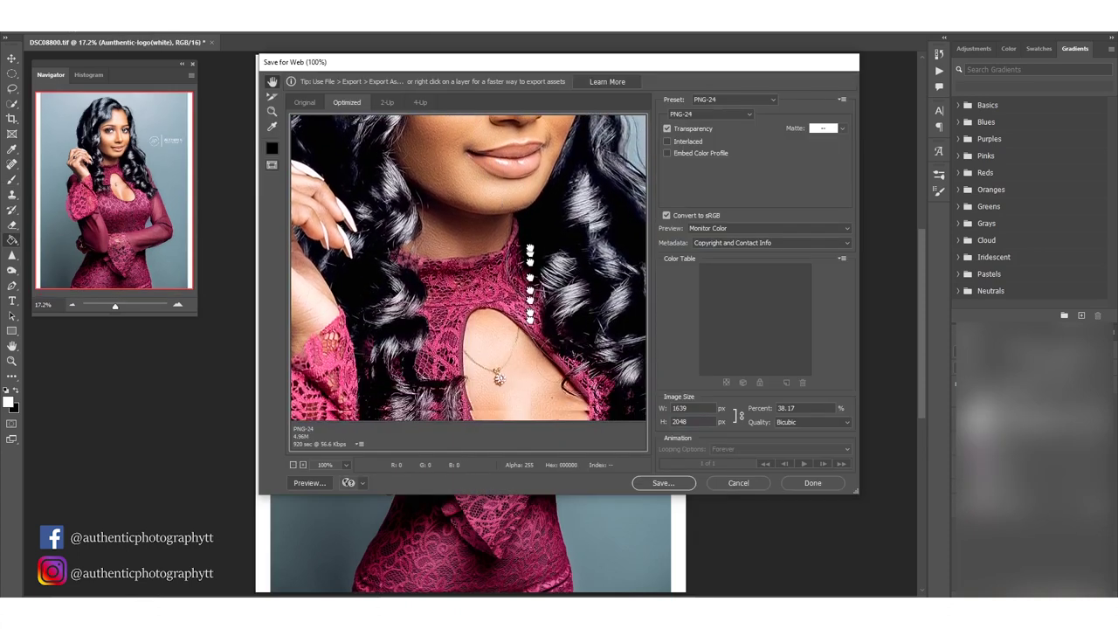
{"action": "scroll", "coordinate": [524, 280], "scroll_direction": "down", "scroll_amount": 5}
{"action": "left_click_drag", "start_coordinate": [563, 373], "coordinate": [534, 227]}
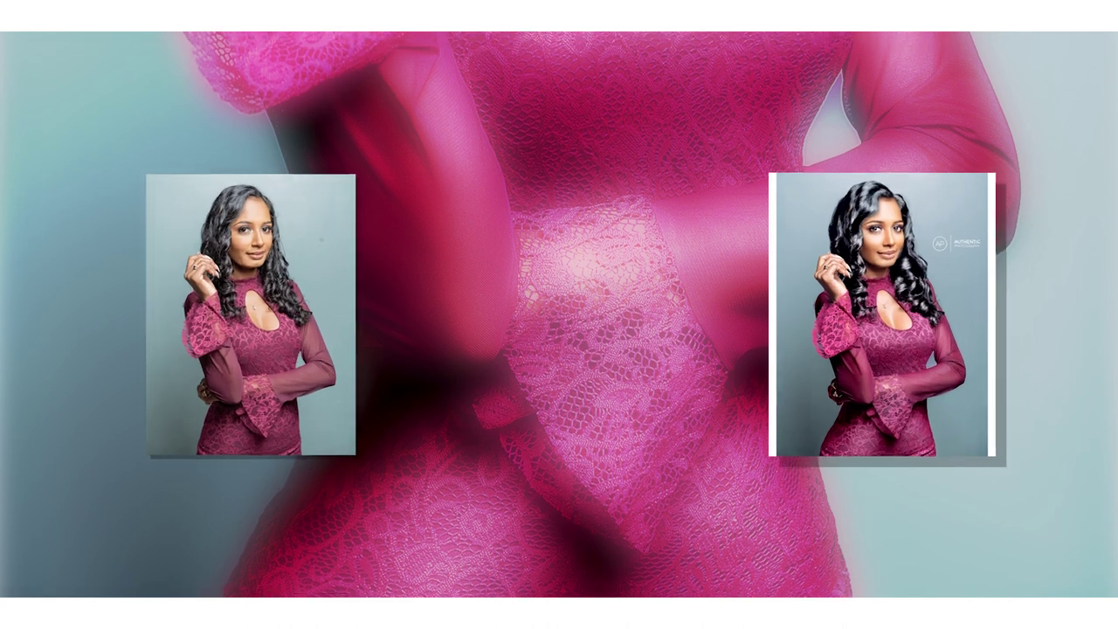